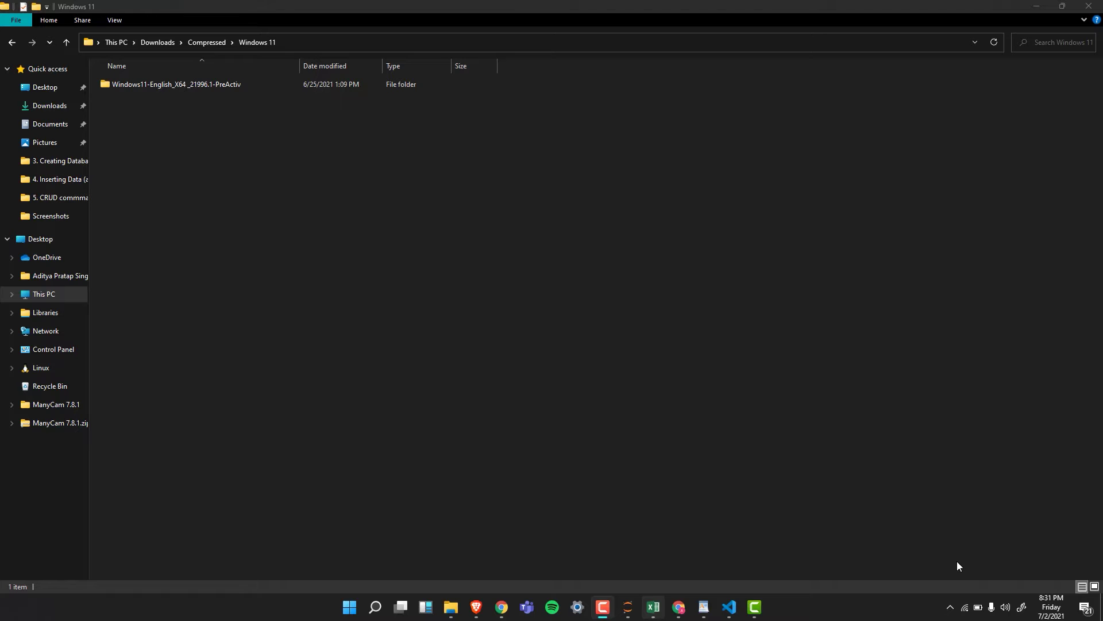
# Step: Open the Windows11-English_X64 _21996.1-PreActiv folder and mount the Windows 11 disc image stored in it
pyautogui.click(170, 84)
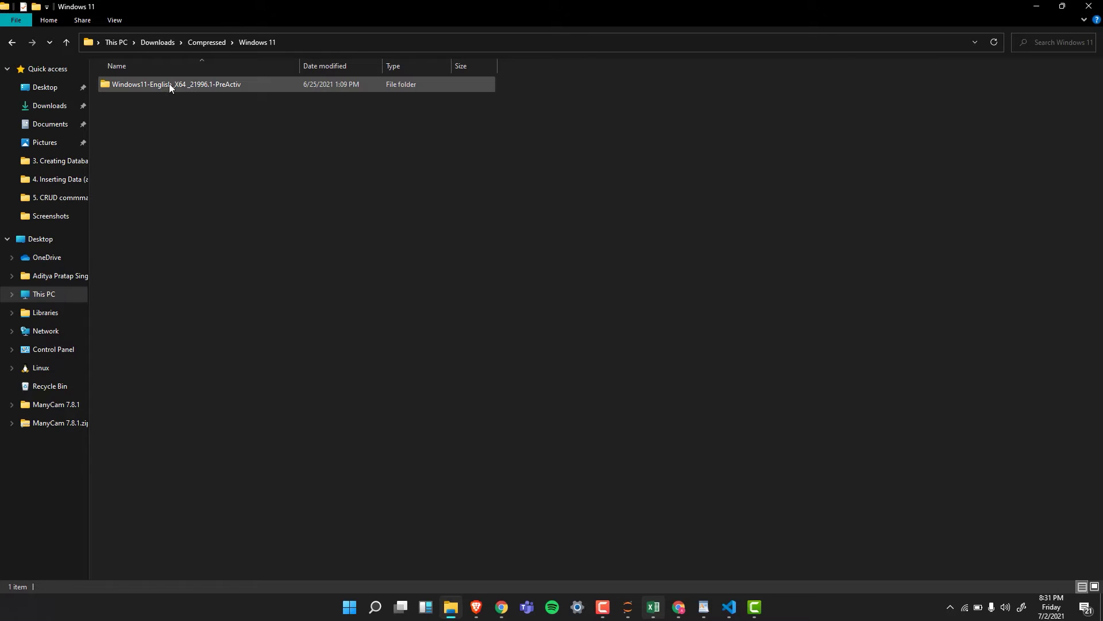
pyautogui.press('Return')
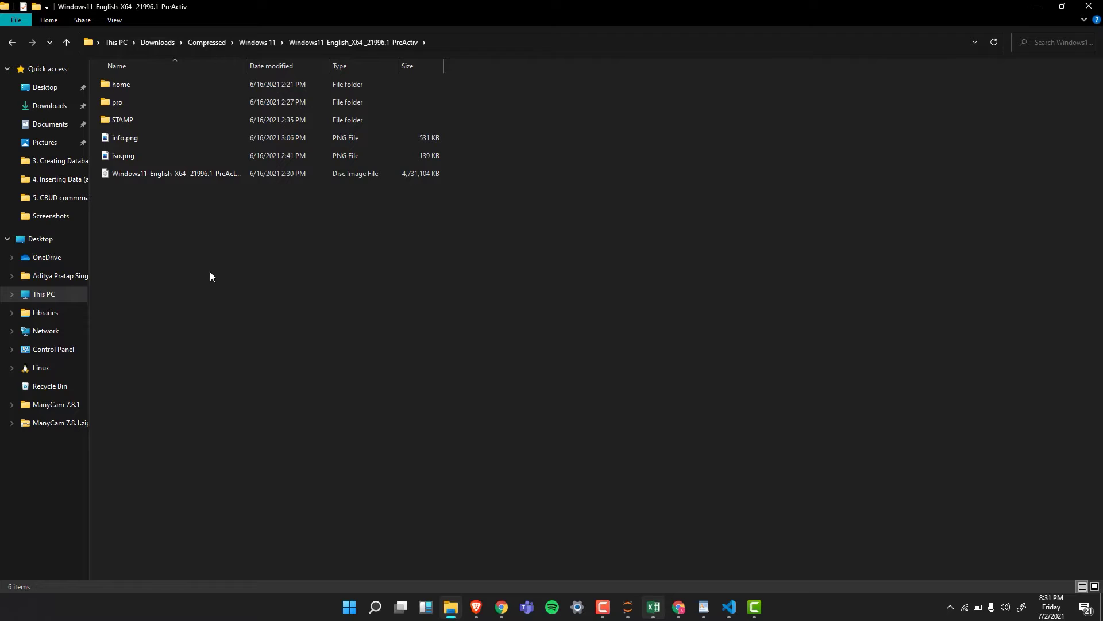
pyautogui.click(185, 178)
pyautogui.doubleClick(199, 177)
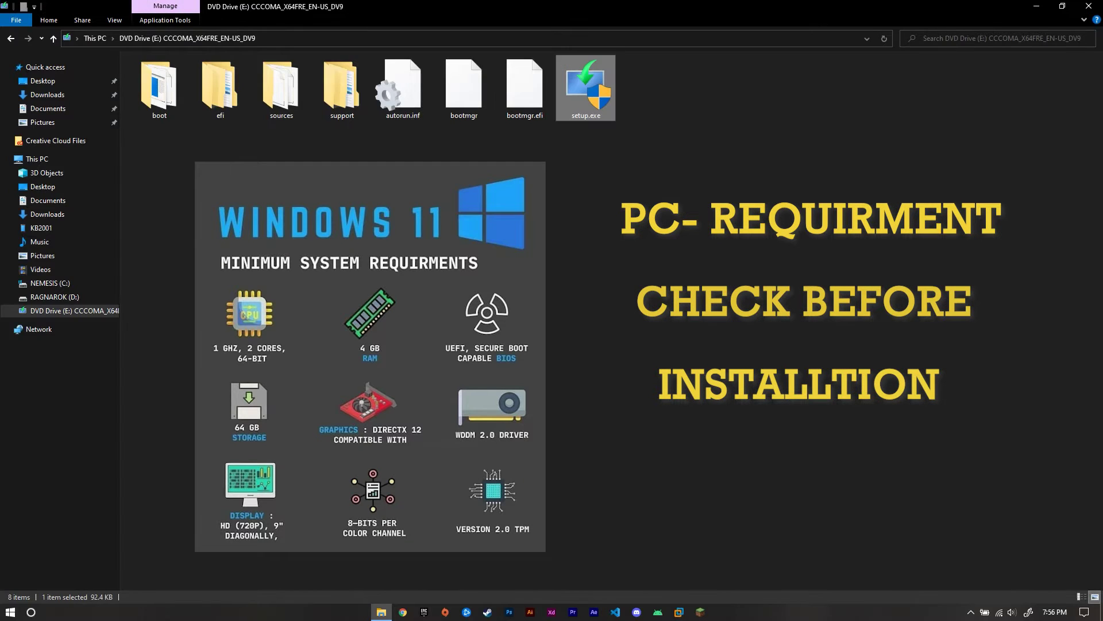
# Step: Close the DVD drive's file window and continue past the Install Windows 11 page of the setup
pyautogui.click(895, 129)
pyautogui.click(1088, 6)
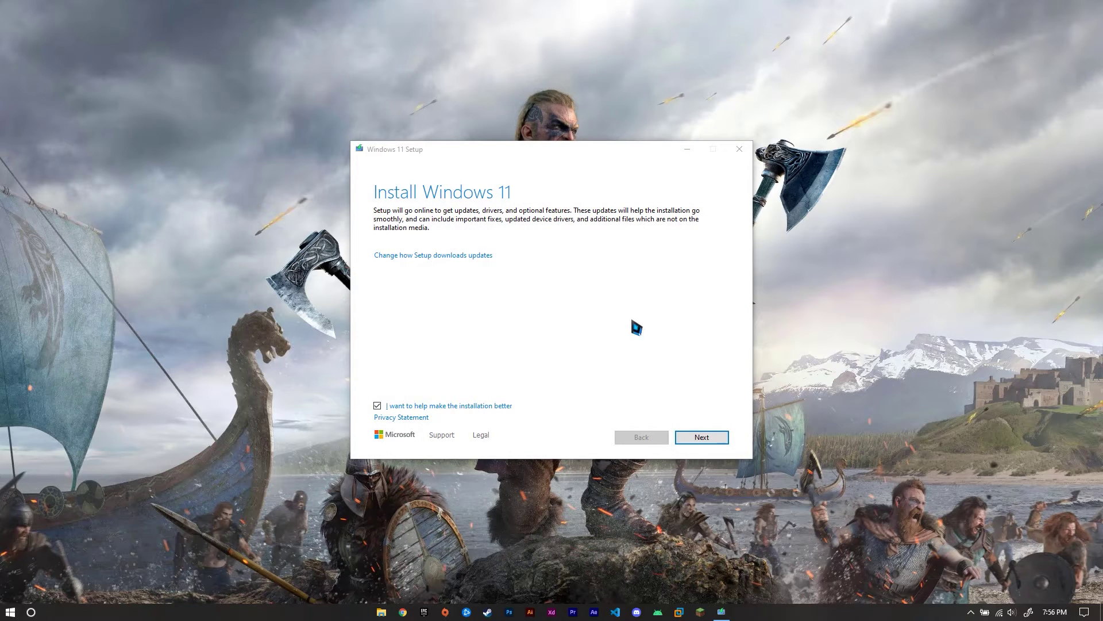
pyautogui.click(721, 441)
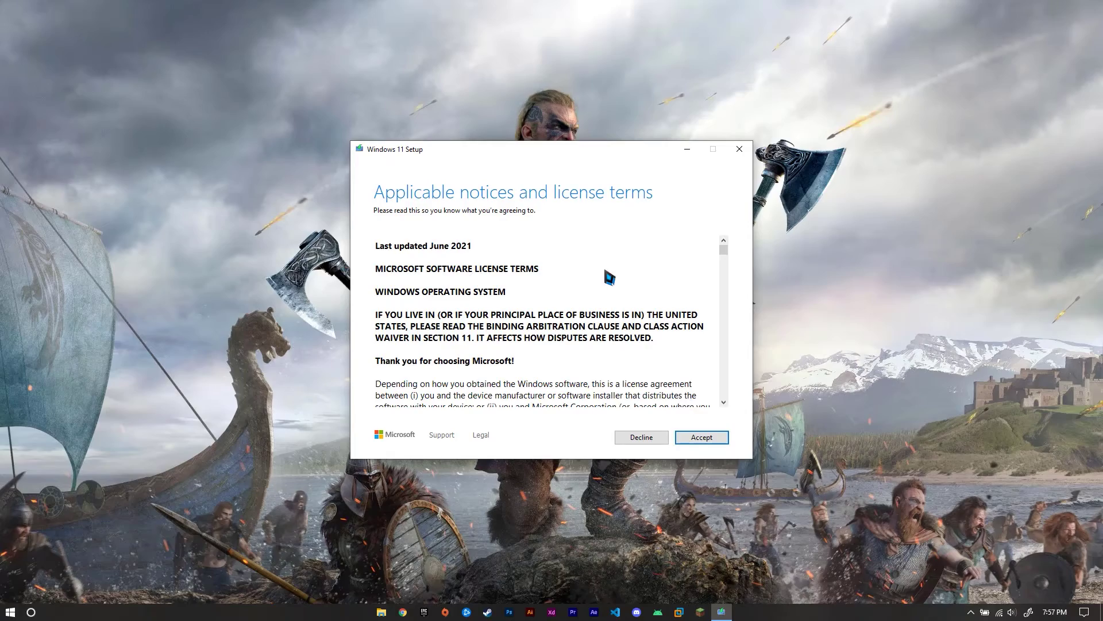
# Step: Go through the Windows 11 license terms to the end and accept them
pyautogui.scroll(-15, 665, 349)
pyautogui.scroll(-4, 726, 282)
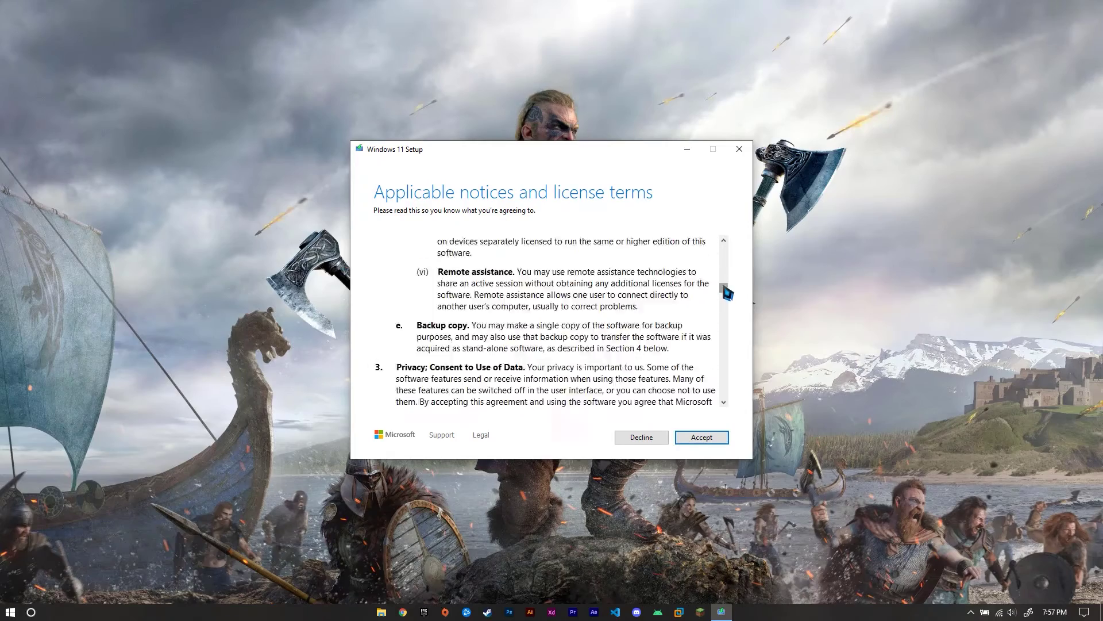
pyautogui.moveTo(726, 292); pyautogui.dragTo(719, 406)
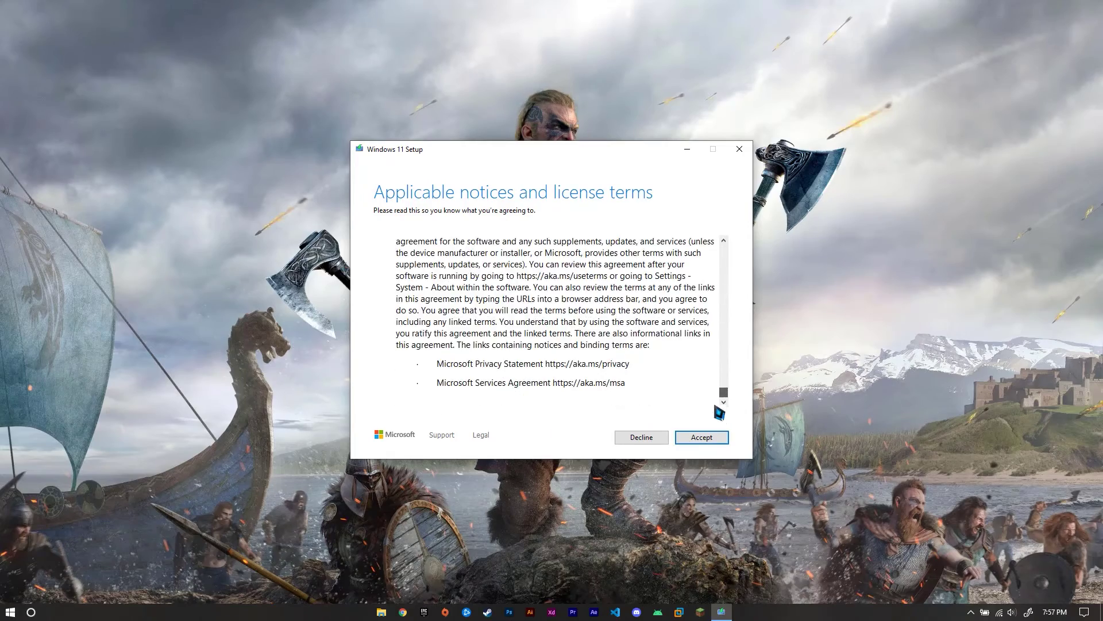
pyautogui.click(703, 437)
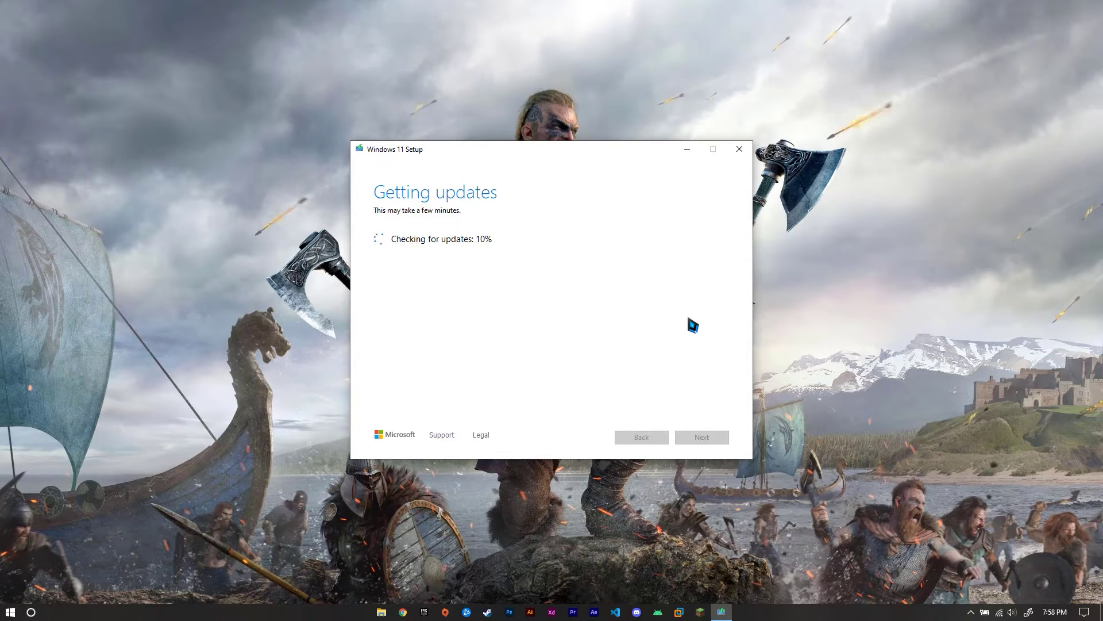
# Step: Choose to keep personal files and apps in the setup and start the Windows 11 Pro installation
pyautogui.moveTo(605, 150); pyautogui.dragTo(606, 288)
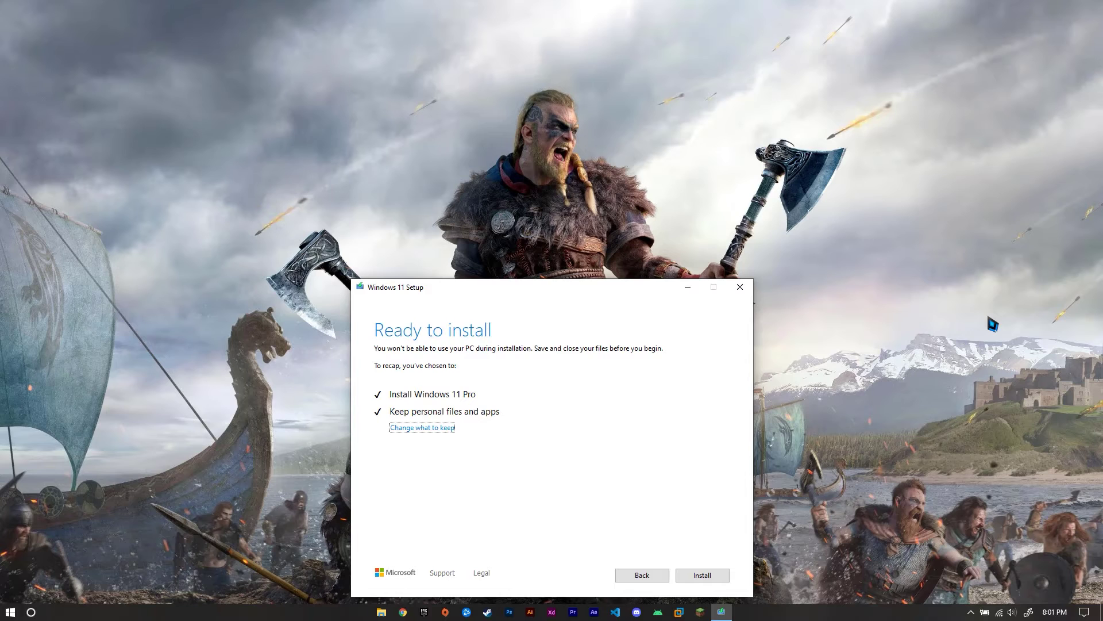
pyautogui.click(427, 428)
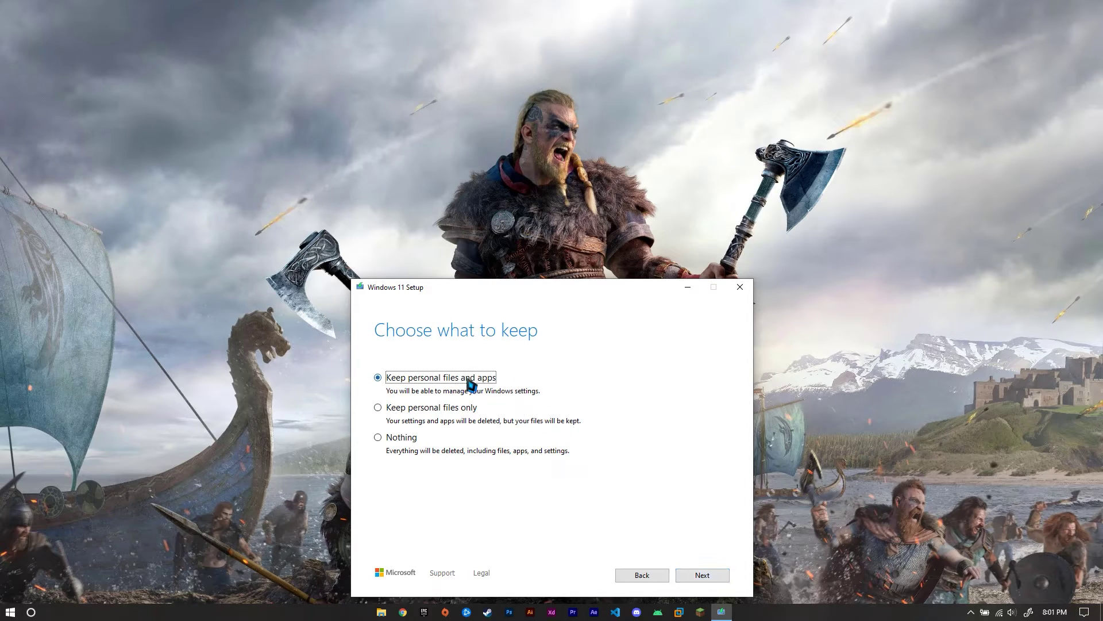
pyautogui.click(709, 577)
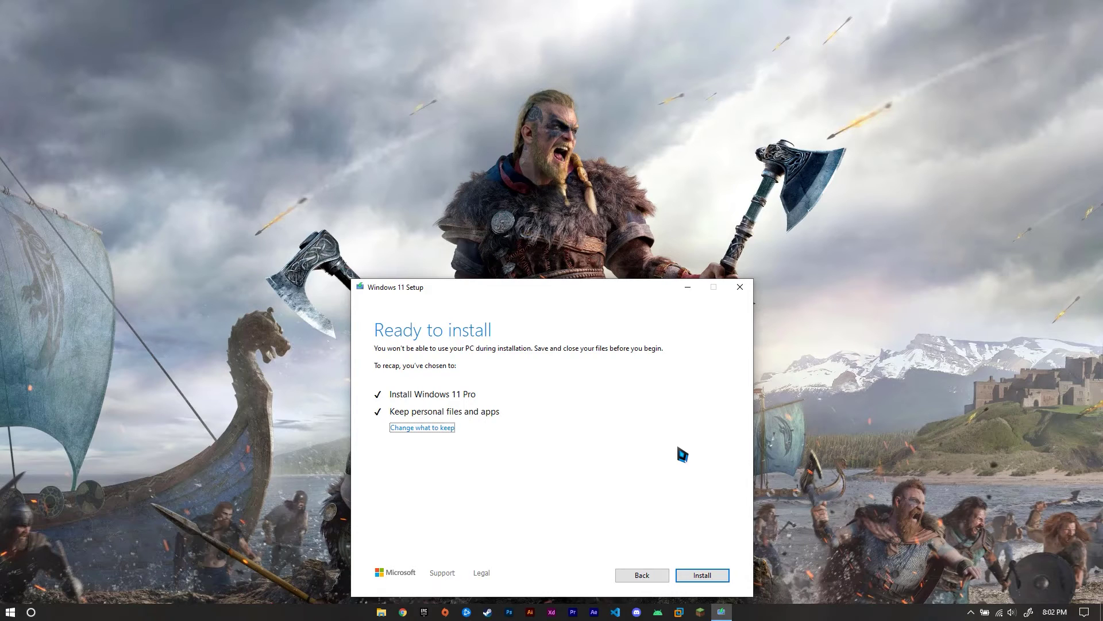
pyautogui.click(720, 576)
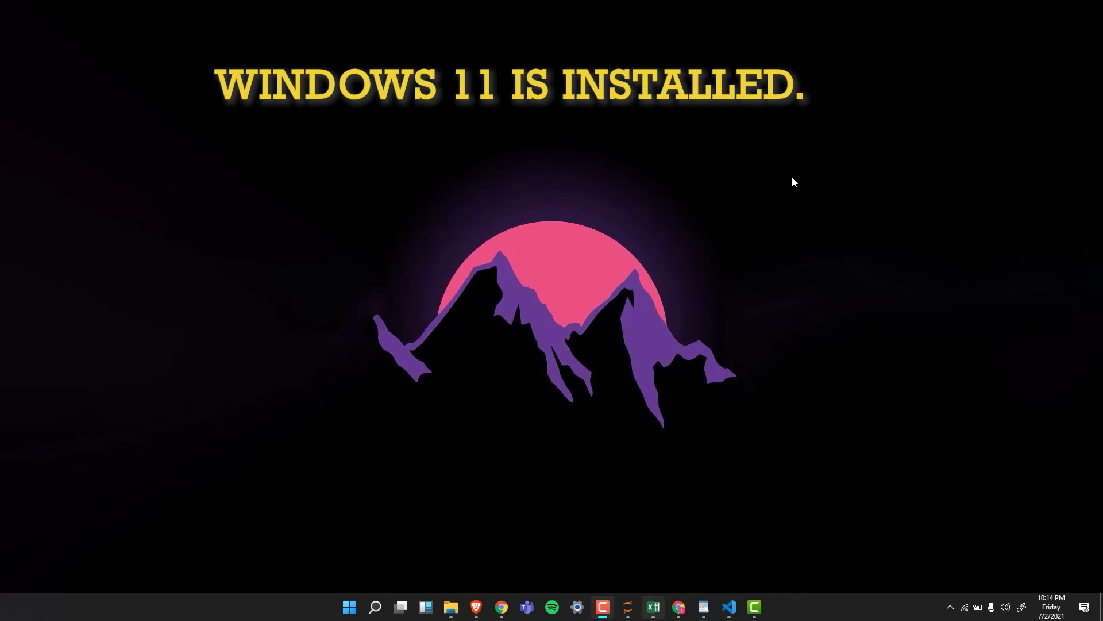
# Step: Open the system Settings, view the Bluetooth & other devices page and return to the Settings home page
pyautogui.click(349, 607)
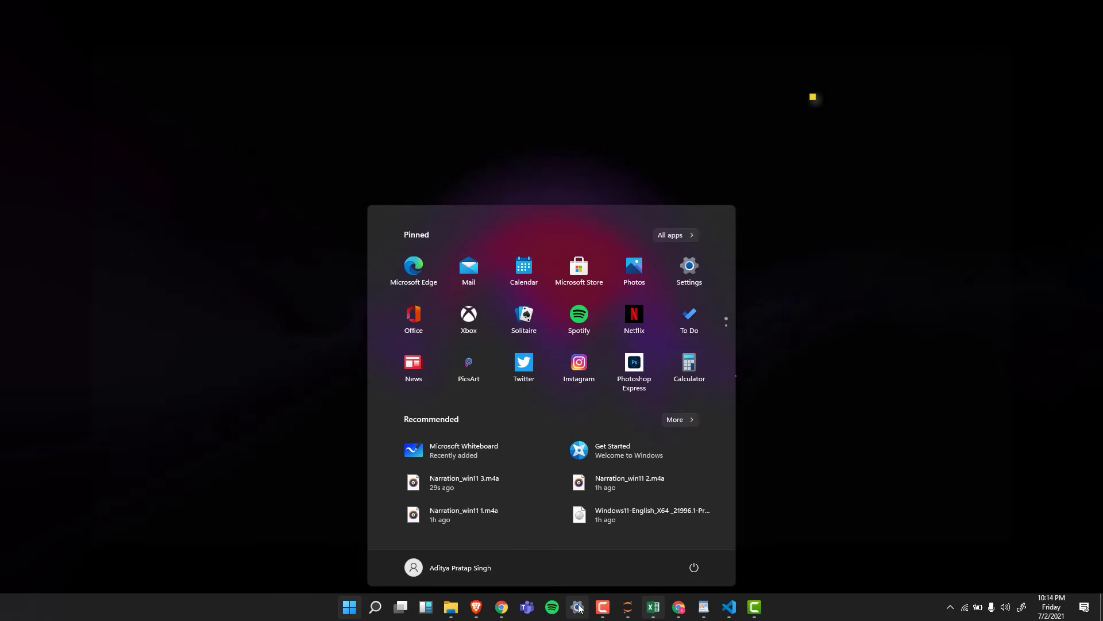
pyautogui.click(578, 607)
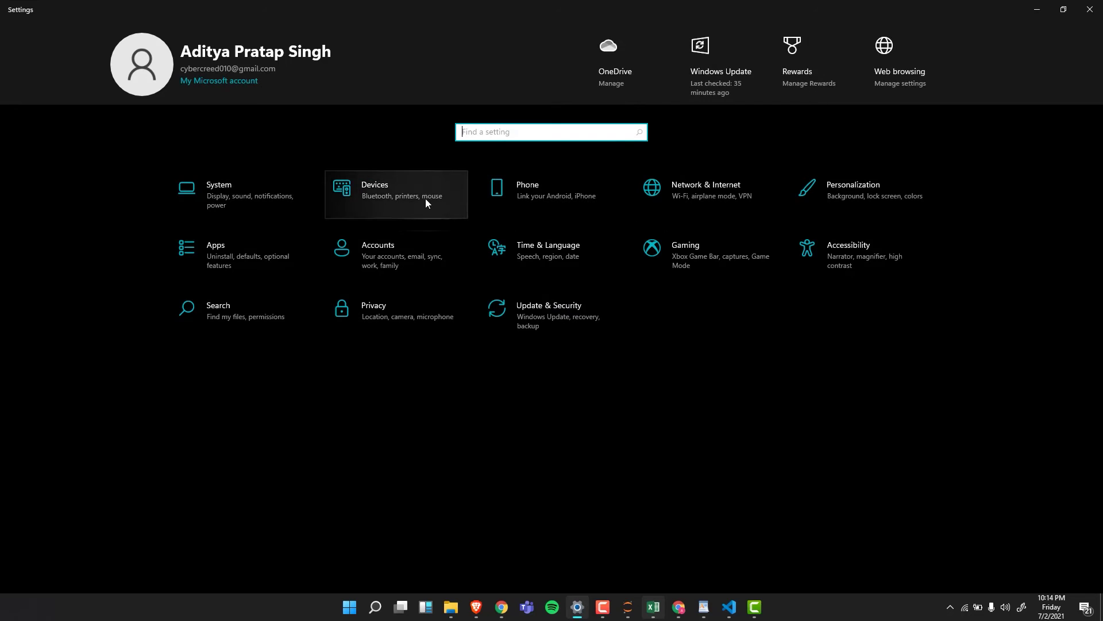
pyautogui.click(427, 202)
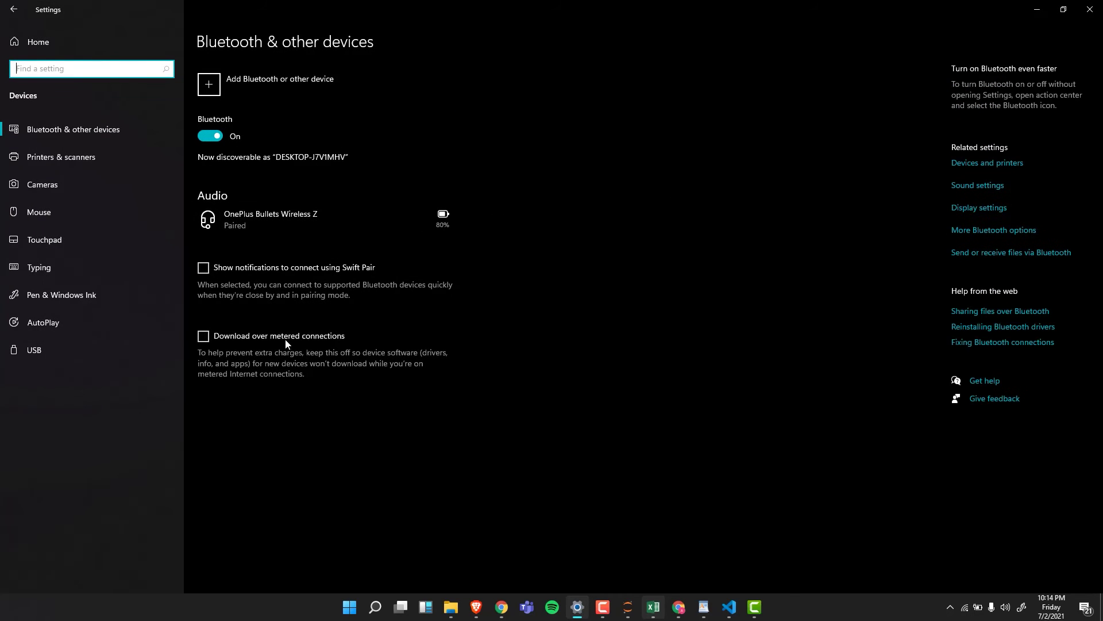
pyautogui.click(14, 9)
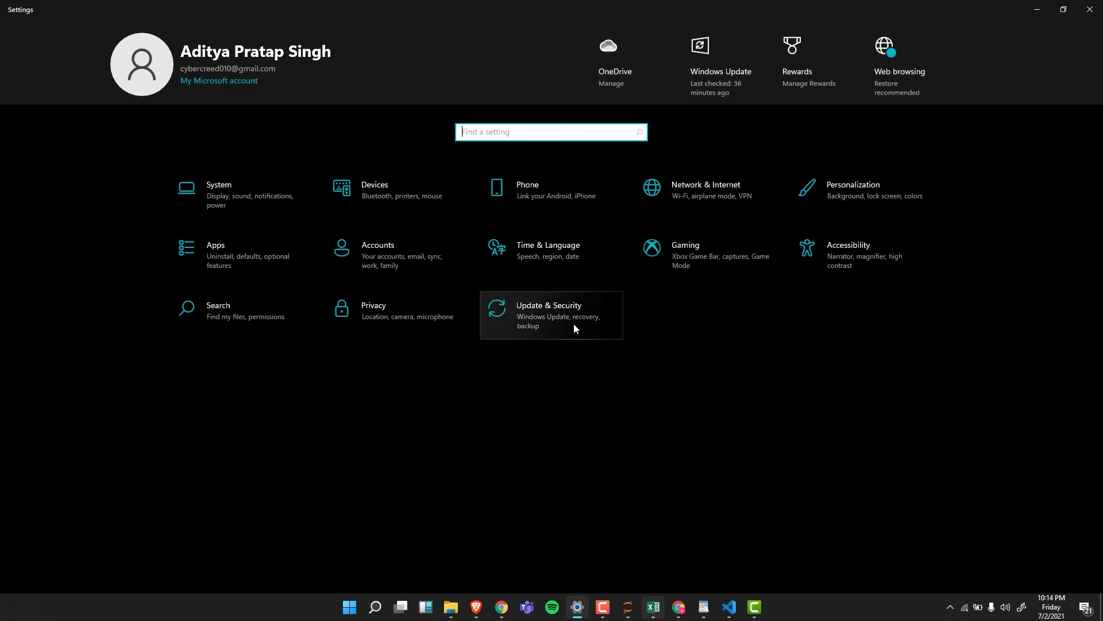
# Step: Open the OS build info from Update & Security and check the Windows edition and build
pyautogui.click(573, 325)
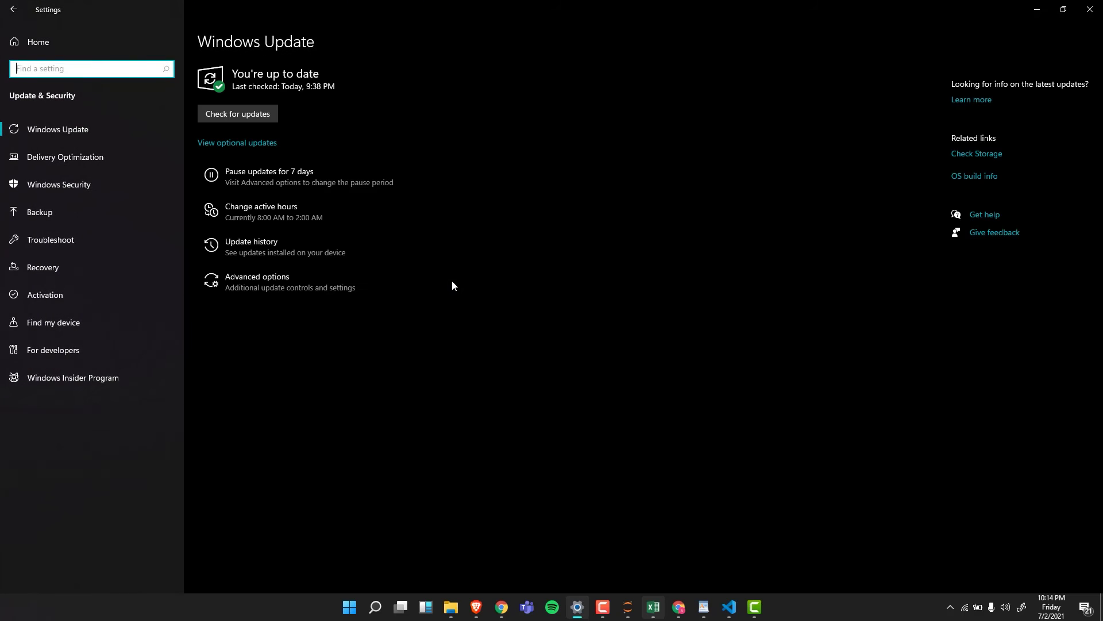
pyautogui.click(976, 178)
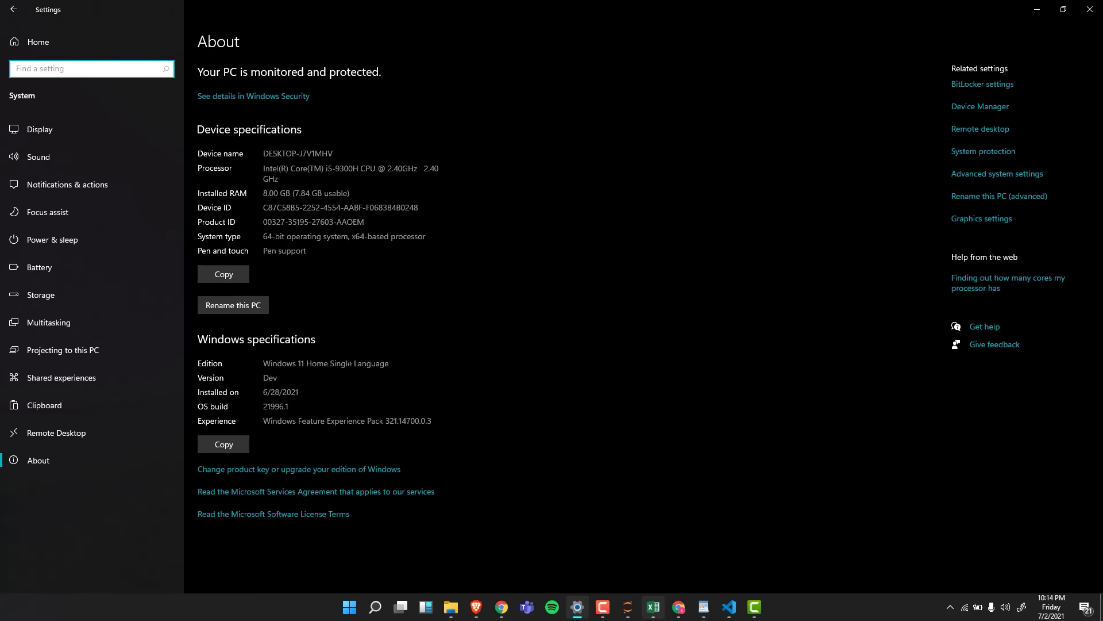
pyautogui.click(268, 406)
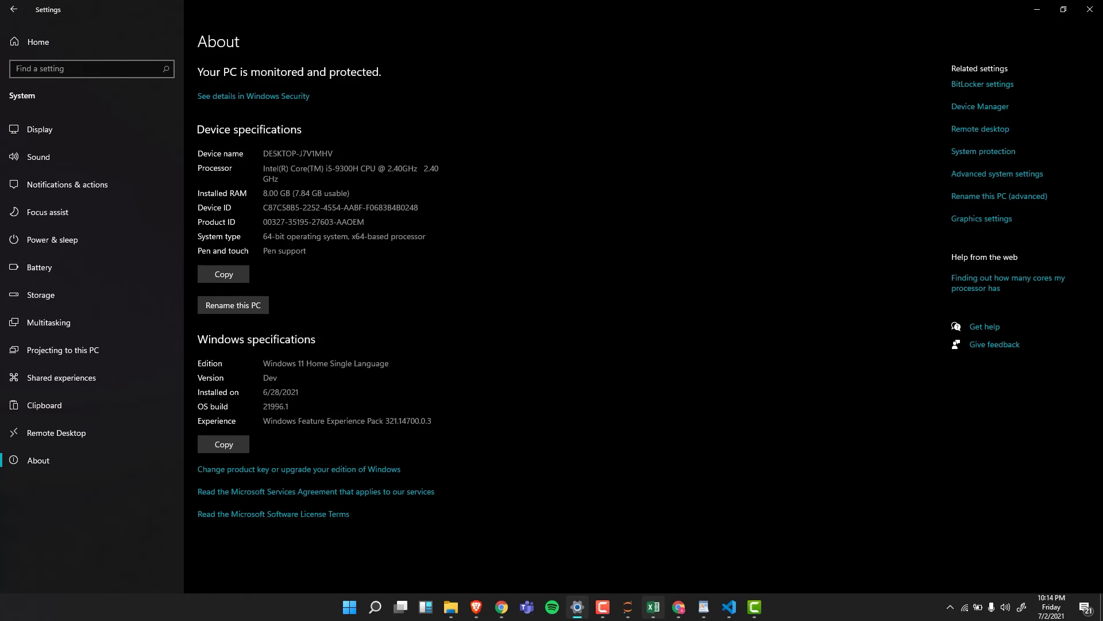
# Step: Close Settings and refresh the desktop
pyautogui.click(1090, 9)
pyautogui.rightClick(381, 194)
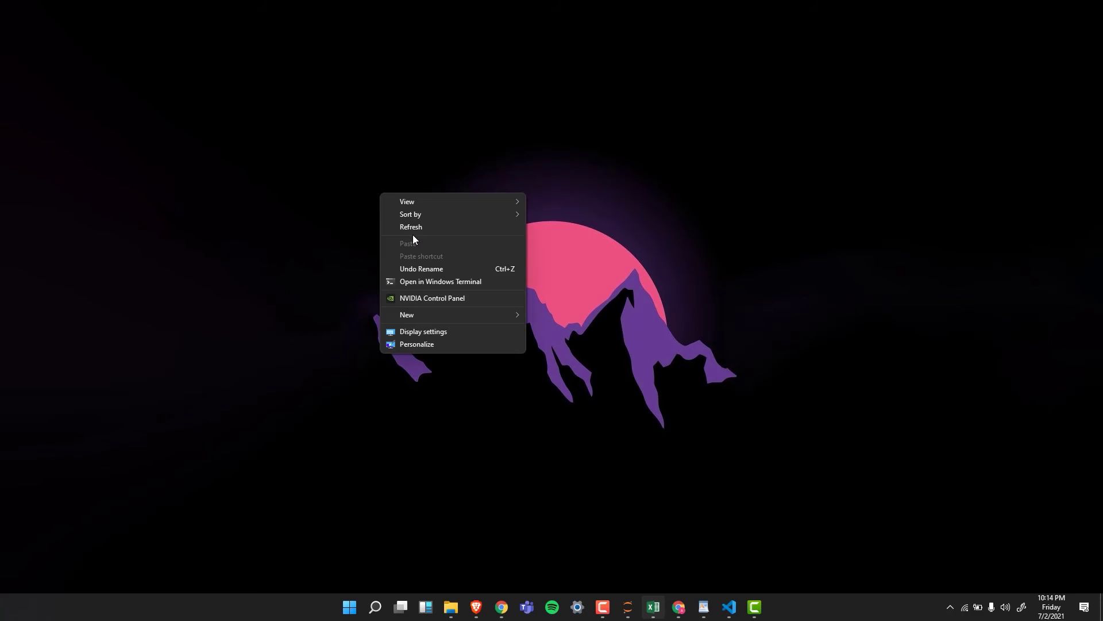
pyautogui.click(416, 226)
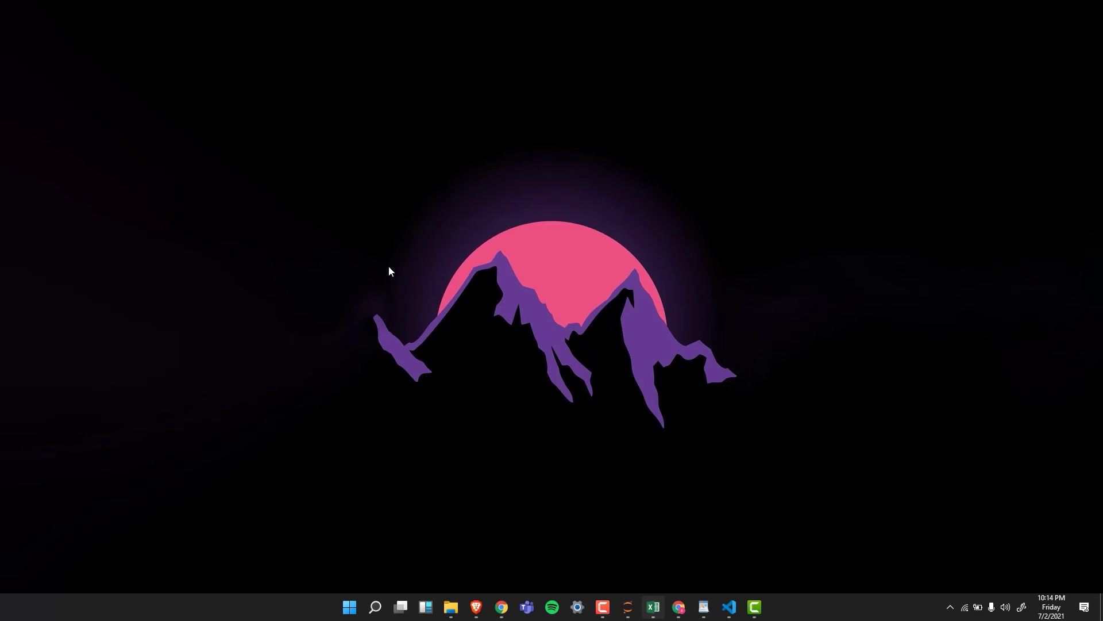
# Step: Search Windows for "PRO", open Control Panel from the results and show the list of programs to uninstall
pyautogui.click(375, 607)
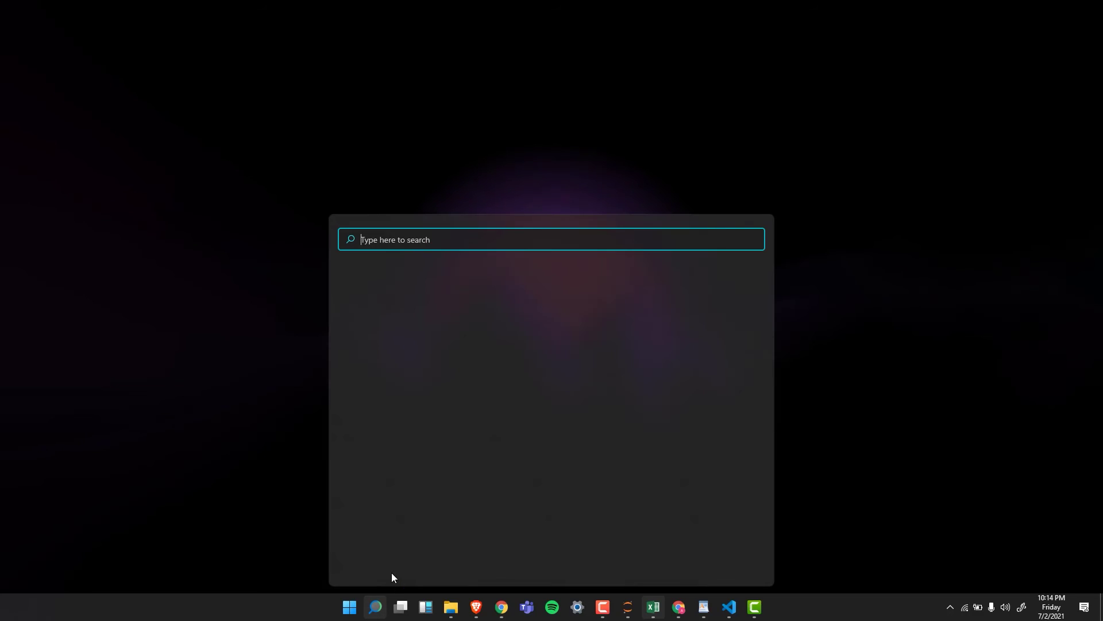
pyautogui.write('PRO')
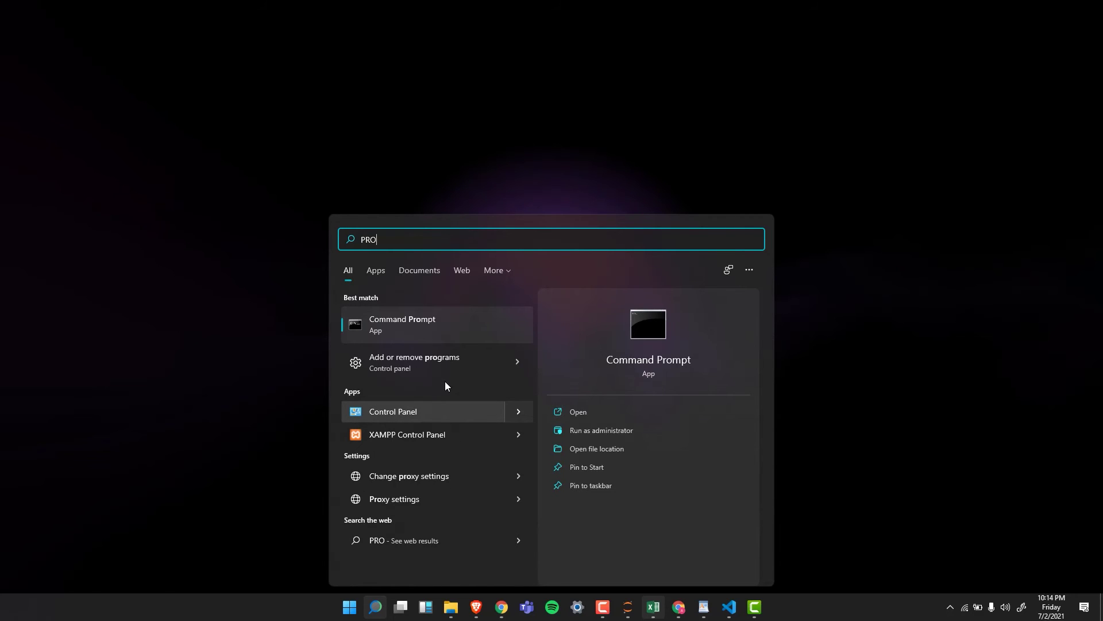
pyautogui.click(428, 413)
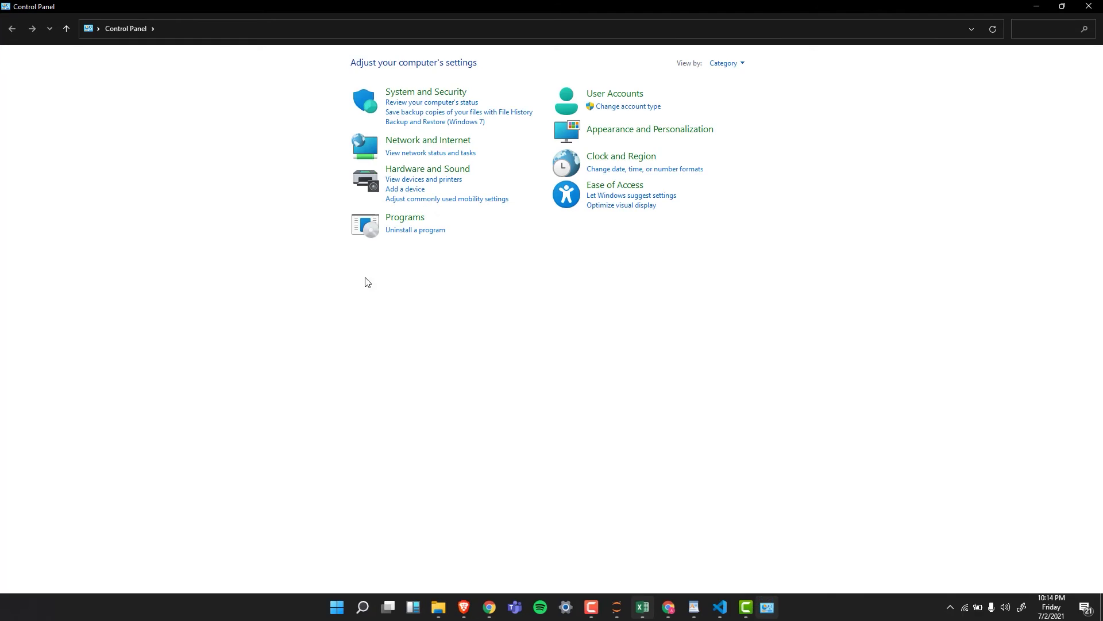
pyautogui.click(413, 239)
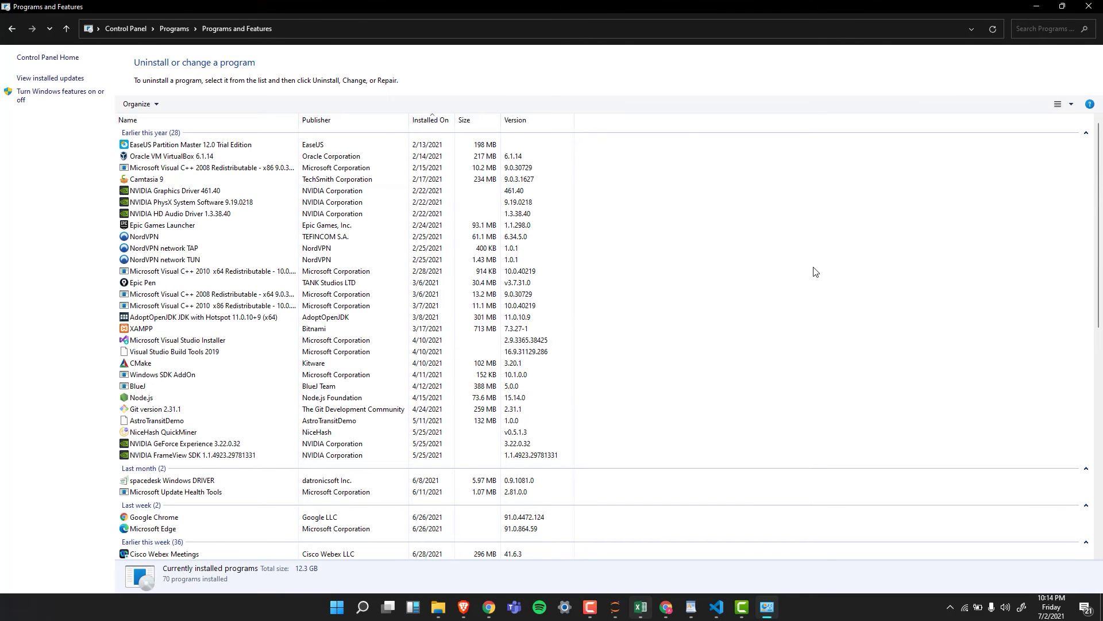
# Step: Widen the Installed On column and look through the installed programs and their installation dates
pyautogui.moveTo(455, 121); pyautogui.dragTo(532, 119)
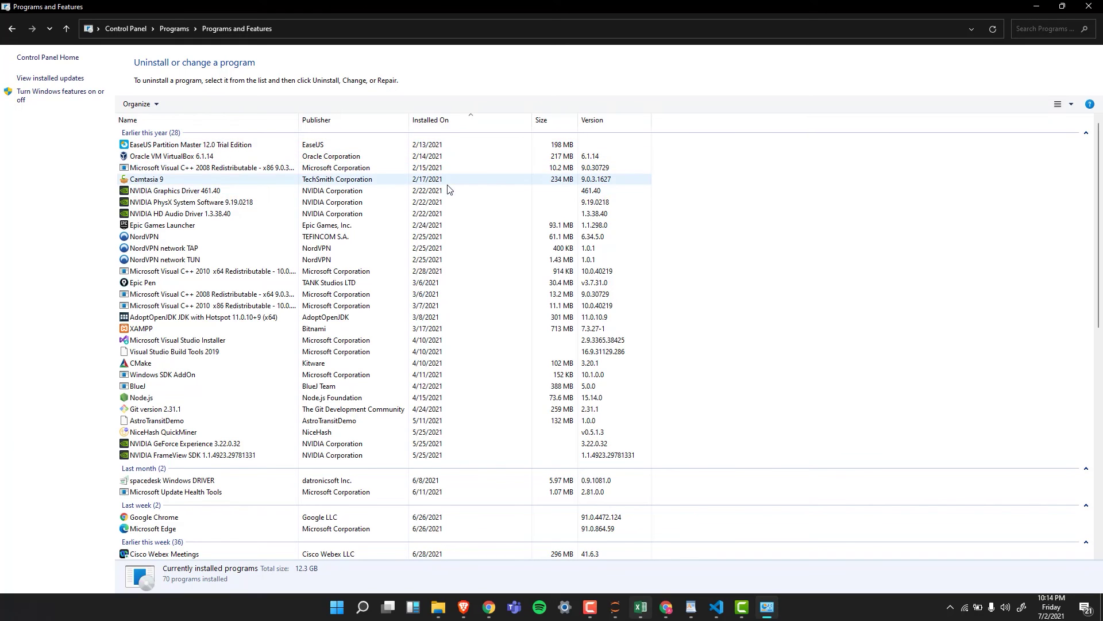
pyautogui.scroll(-4, 449, 189)
pyautogui.scroll(4, 454, 230)
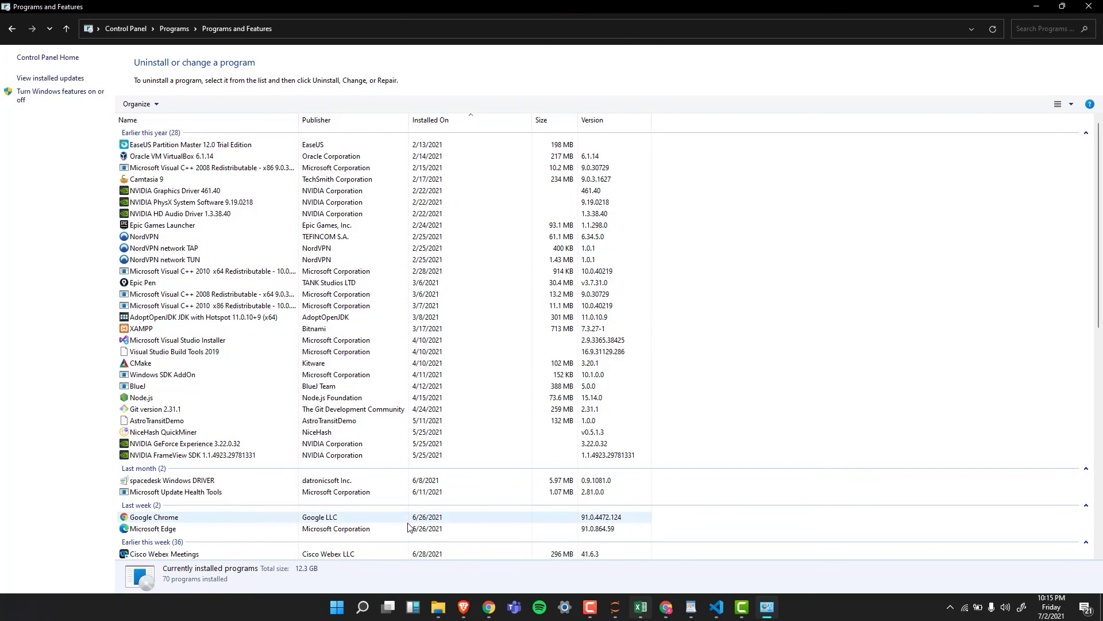
# Step: Take a brief look at the Start menu, dismiss it and close the Programs and Features window
pyautogui.click(337, 607)
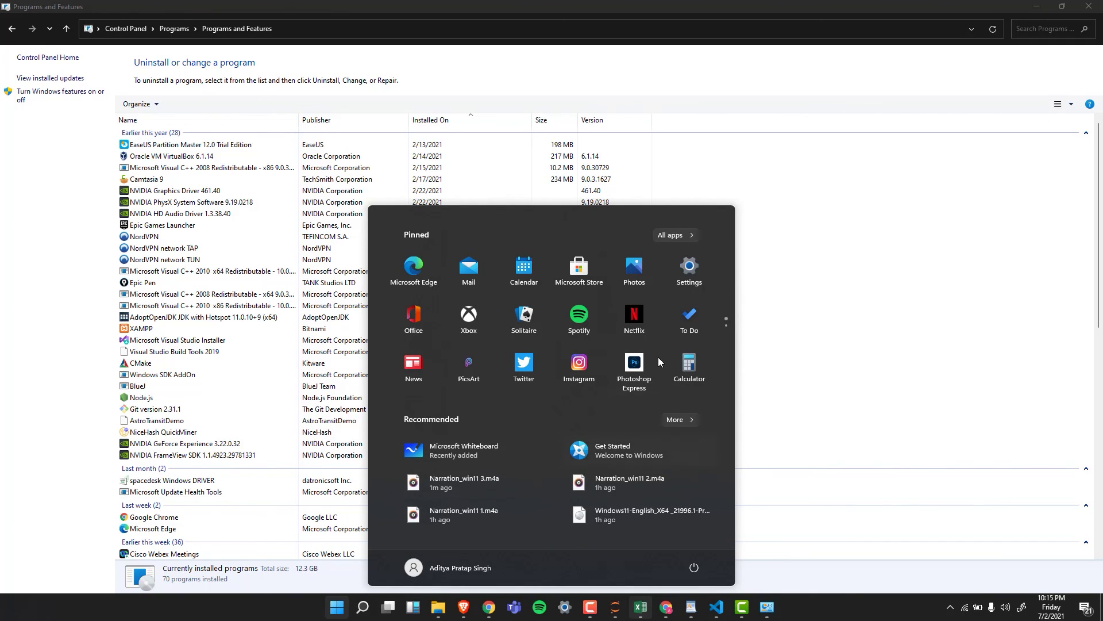
pyautogui.click(861, 313)
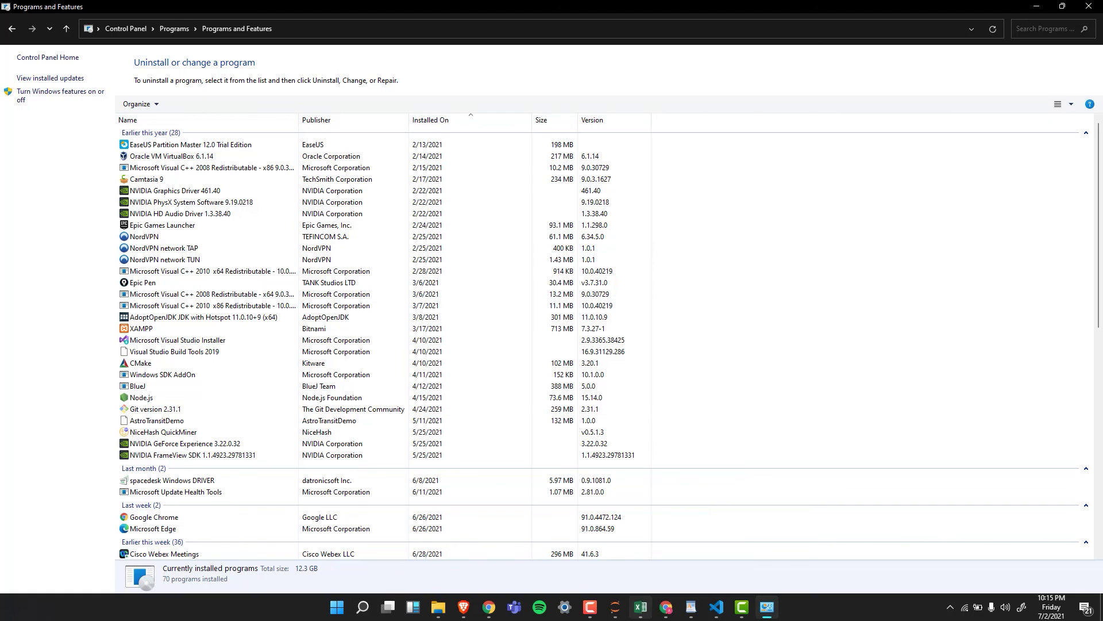
pyautogui.click(1088, 7)
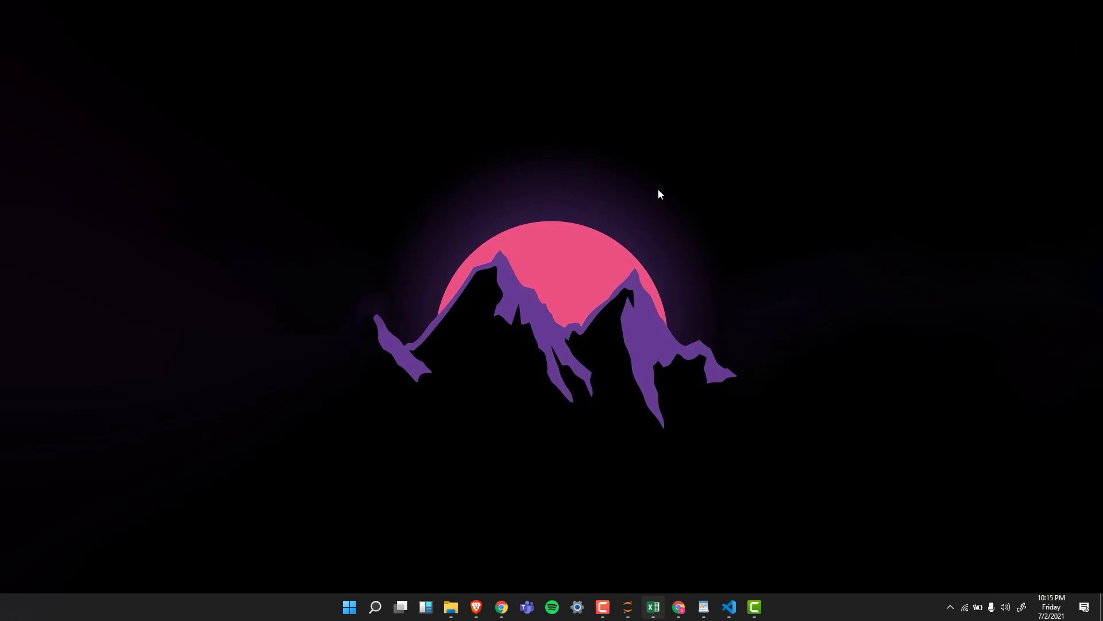